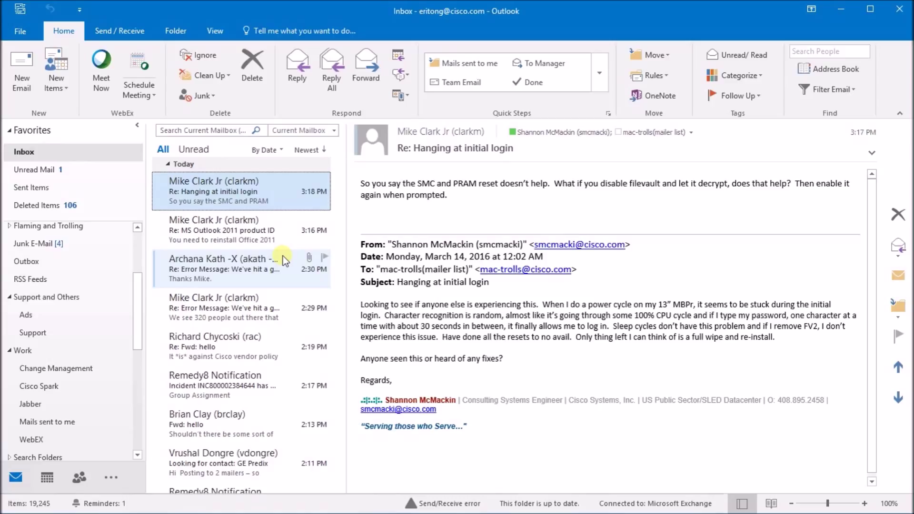
Step: Create a new meeting from New Items and bring up its WebEx meeting options
left_click(57, 86)
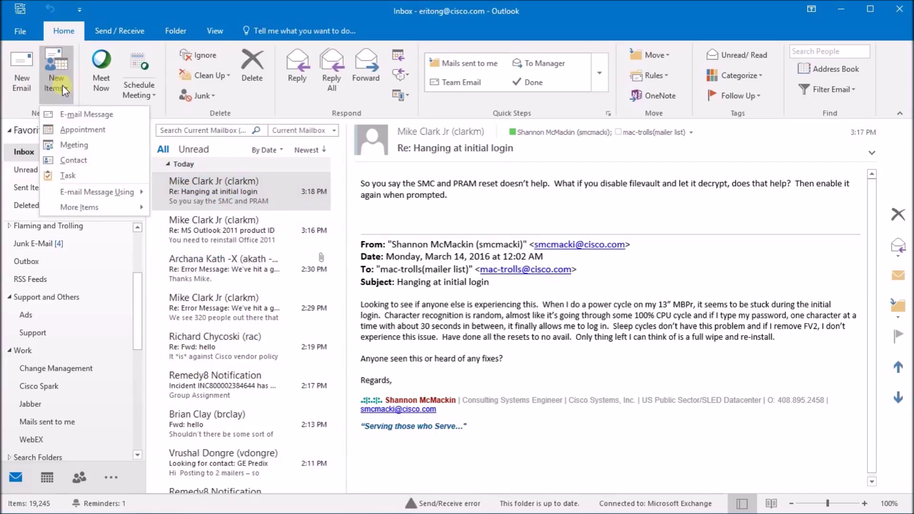
left_click(72, 145)
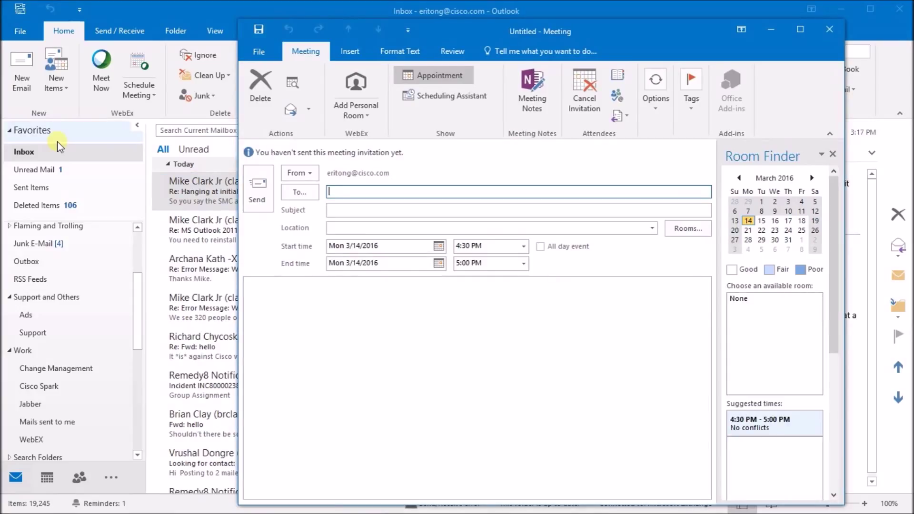
left_click(371, 113)
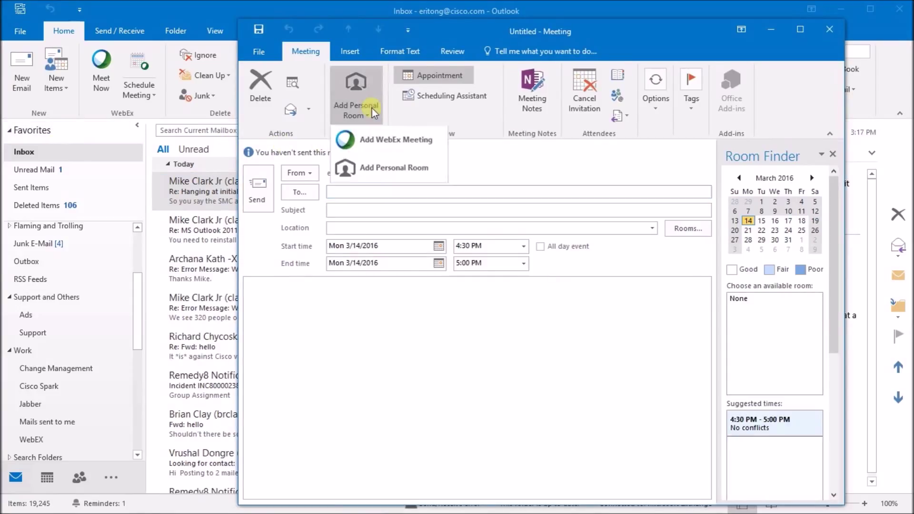
Step: Add the WebEx Personal Room, putting the room title in the subject and WebEx text in the body
left_click(381, 173)
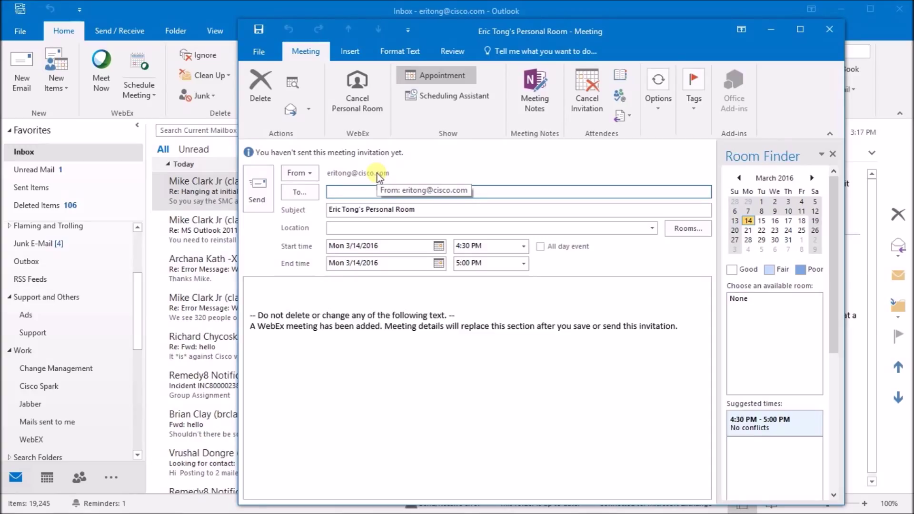
type("akath")
Step: Add two suggested invitees, set subject and location to 'demo', and send the invitation
key("Return")
type("na")
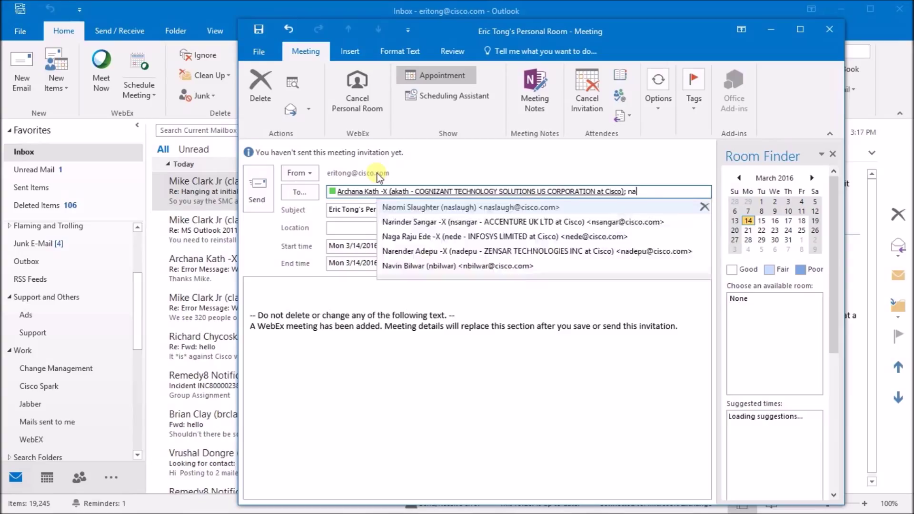
type("s")
key("Return")
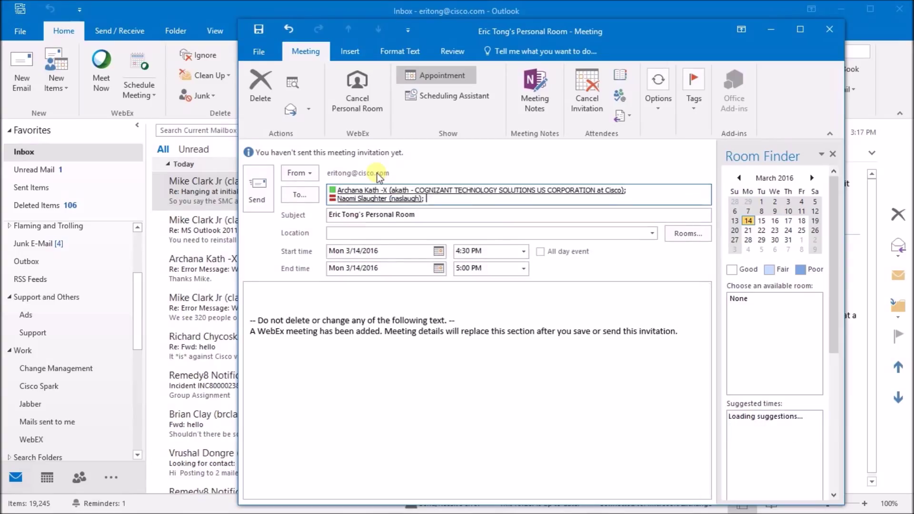
left_click_drag(428, 215, 278, 212)
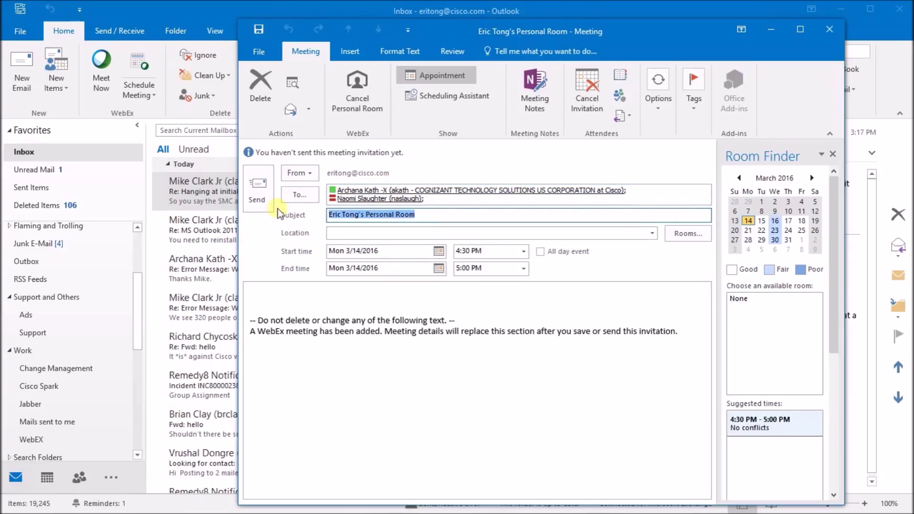
type("demo")
key("Tab")
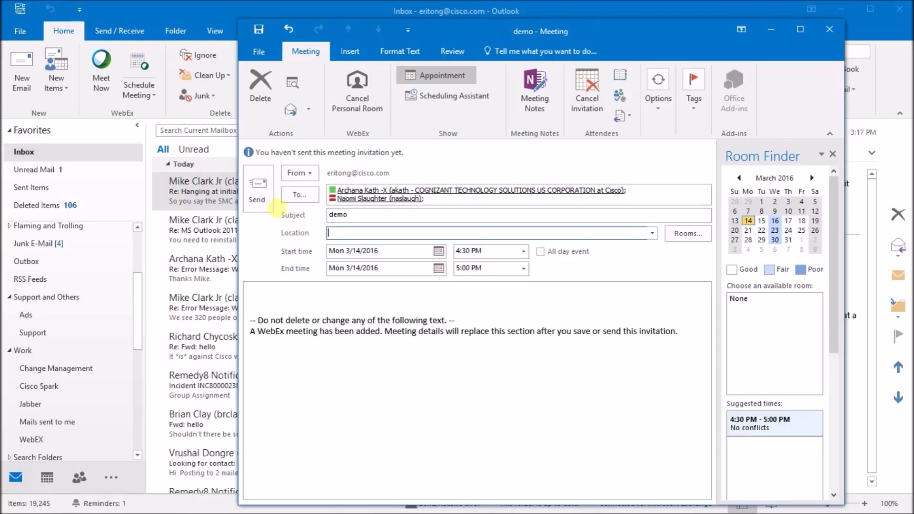
type("demo")
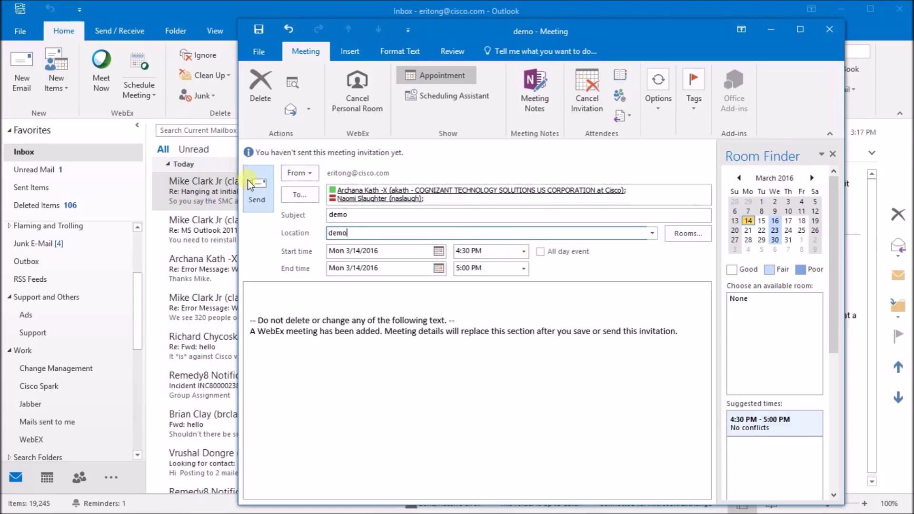
left_click(255, 189)
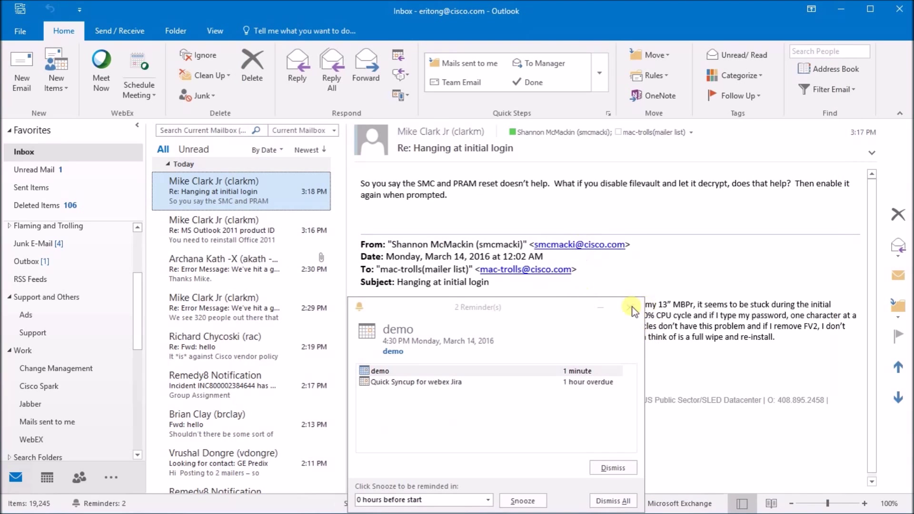
Step: Dismiss the reminders and switch to the calendar showing the demo meeting
left_click(632, 308)
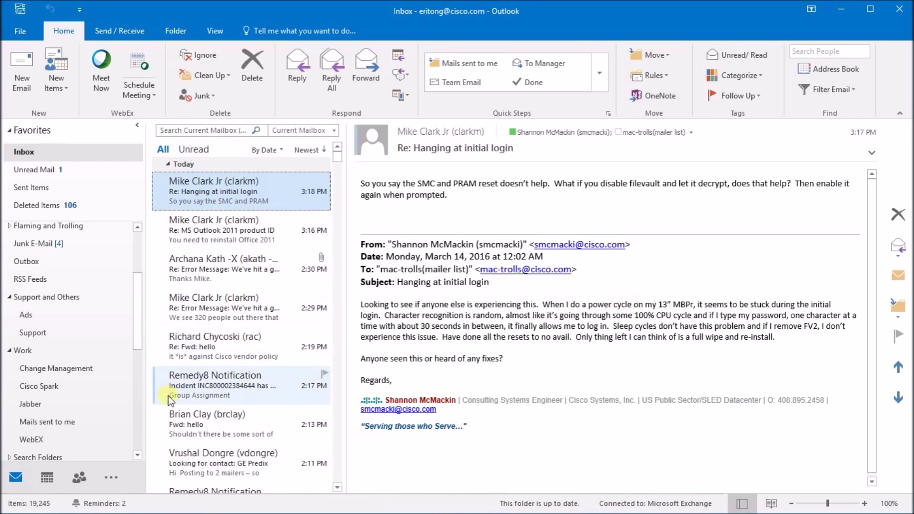
left_click(48, 477)
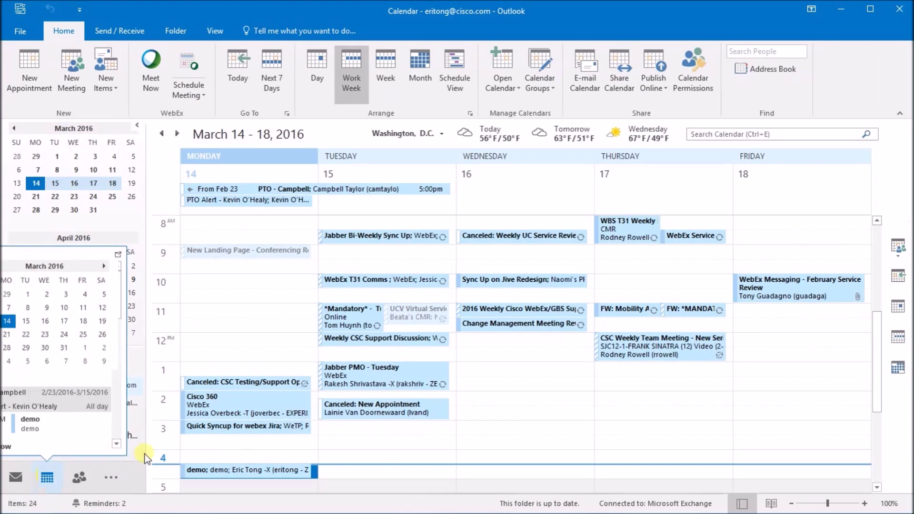